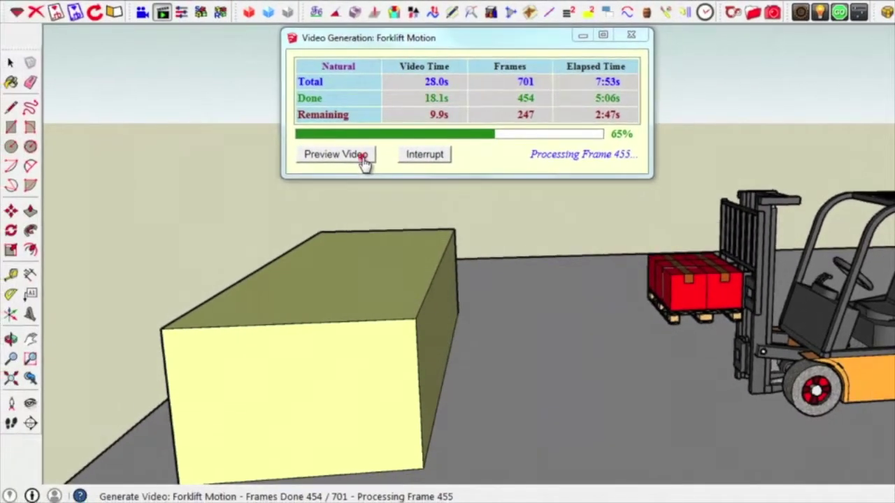
Pause the Forklift Motion render and play the frames rendered so far as an MP4 preview
{"action": "left_click", "coordinate": [363, 158]}
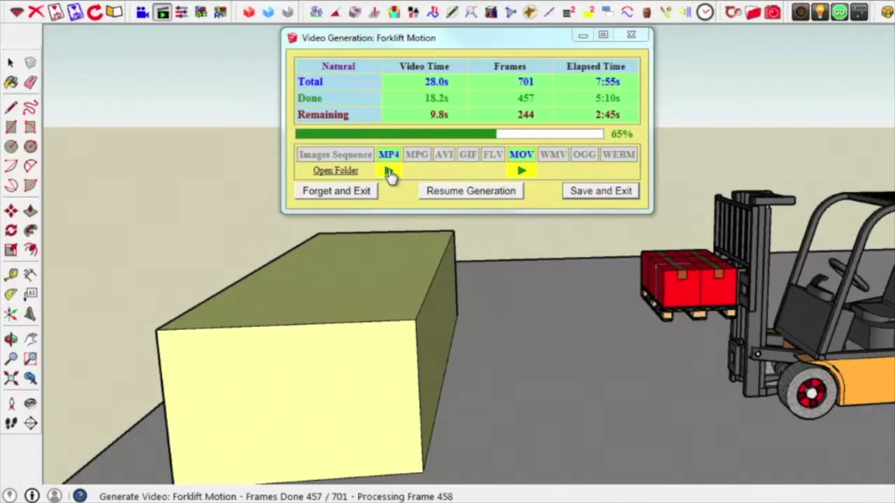
{"action": "left_click", "coordinate": [388, 172]}
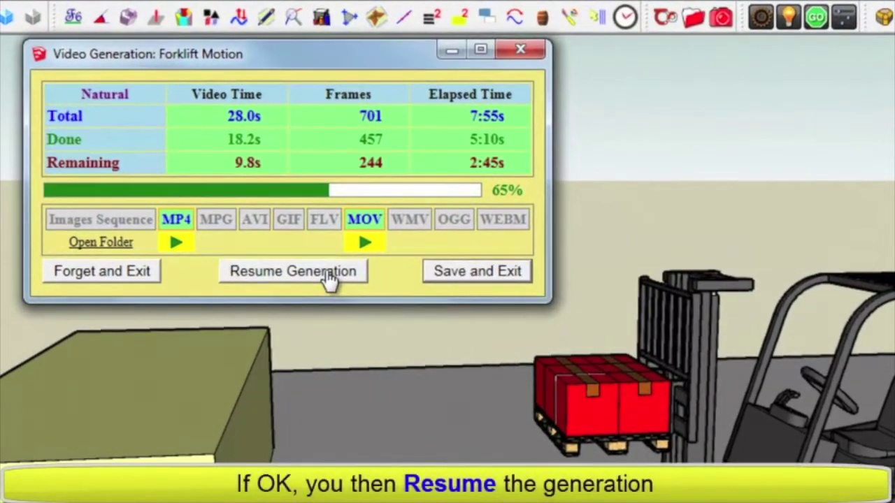
Resume generating the remaining Forklift Motion frames, then interrupt the render at about 67%
{"action": "left_click", "coordinate": [327, 274]}
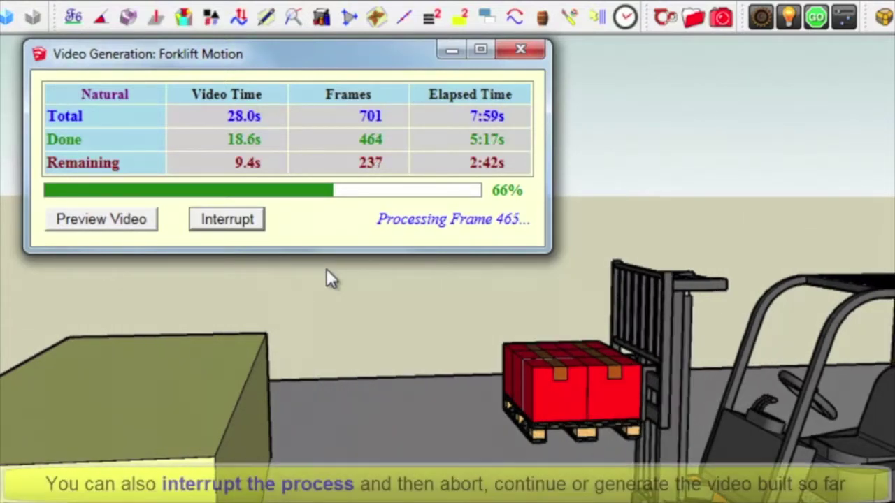
{"action": "left_click", "coordinate": [246, 224]}
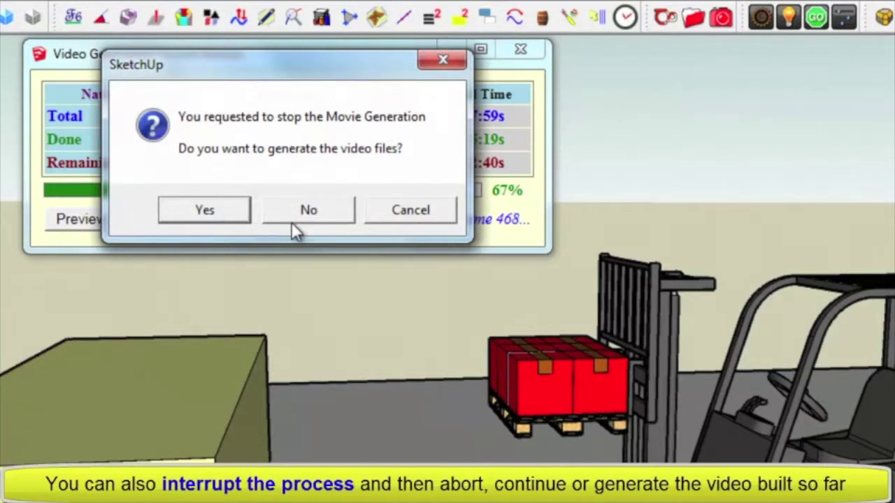
Cancel the prompt asking whether to generate the video files
{"action": "left_click", "coordinate": [411, 211]}
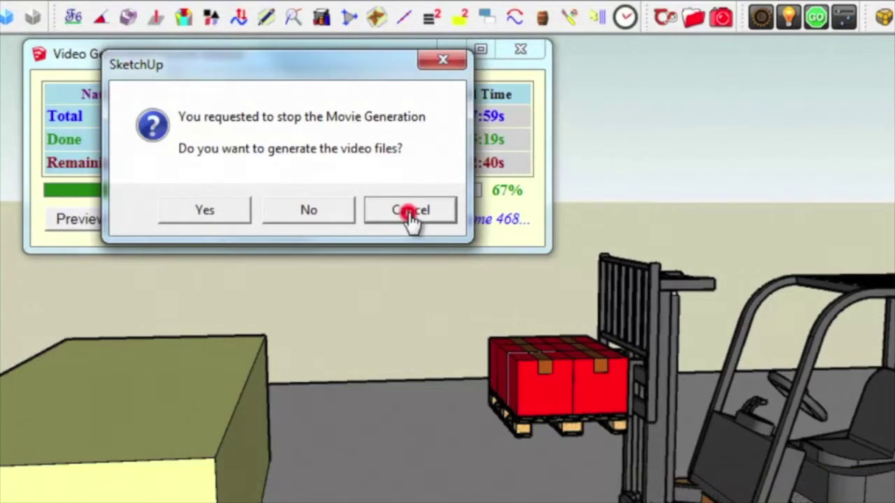